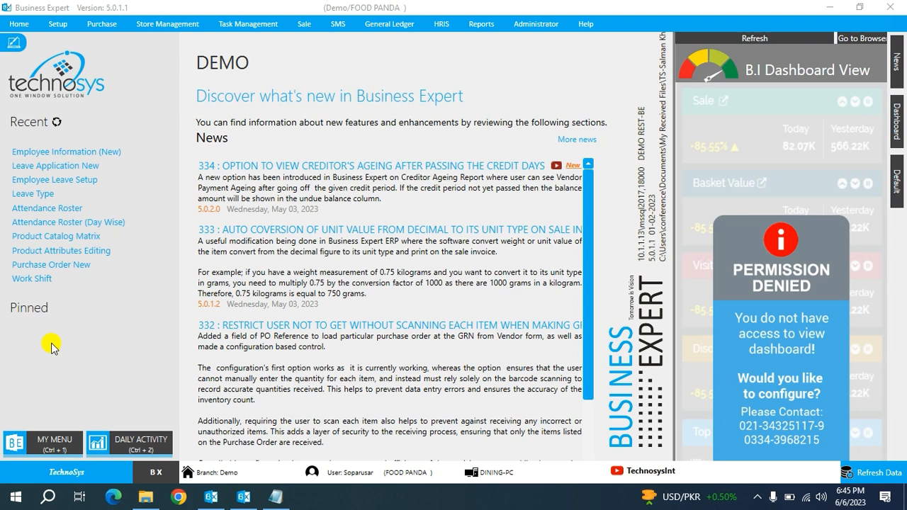
Start a new HRIS leave application and load the employee's record by entering the employee code.
{"action": "left_click", "coordinate": [439, 24]}
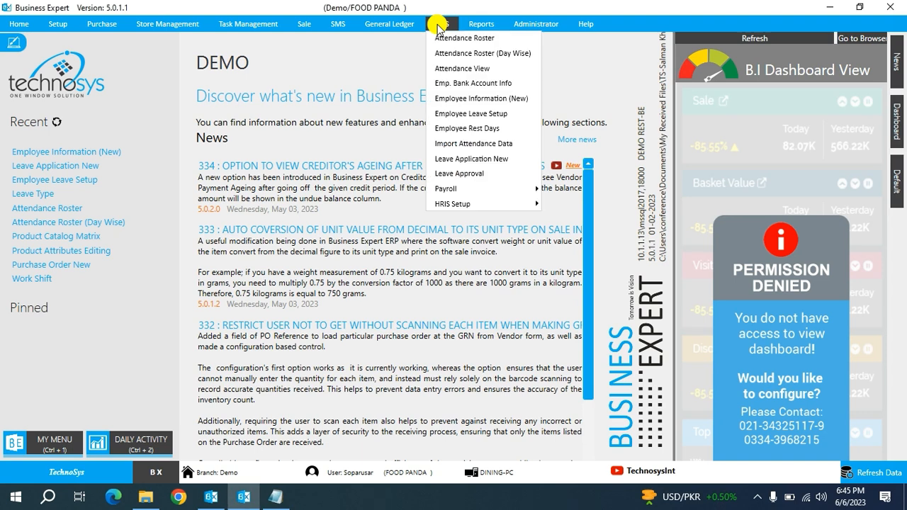
{"action": "left_click", "coordinate": [453, 159]}
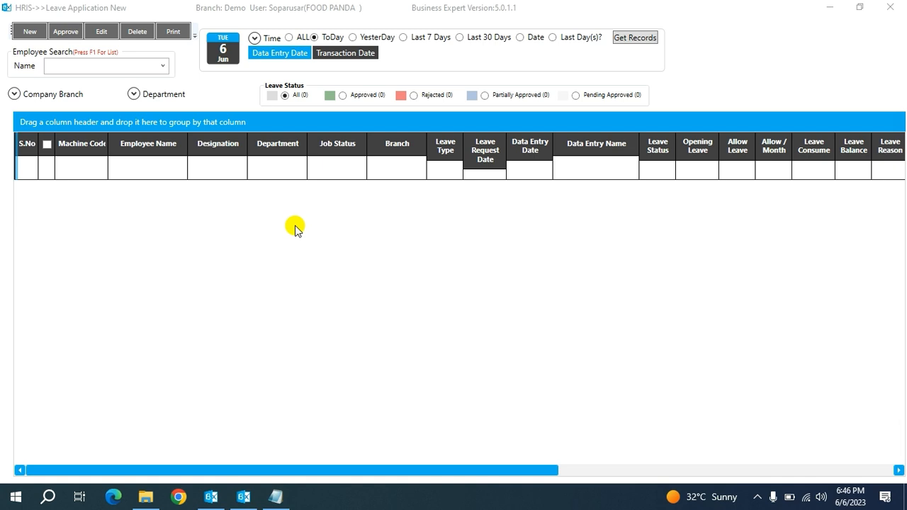
{"action": "left_click", "coordinate": [29, 33]}
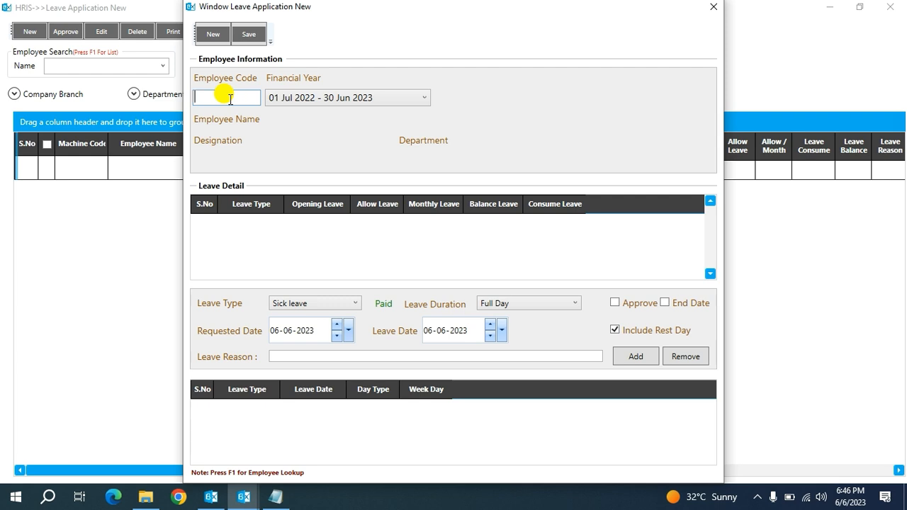
{"action": "type", "text": "00001"}
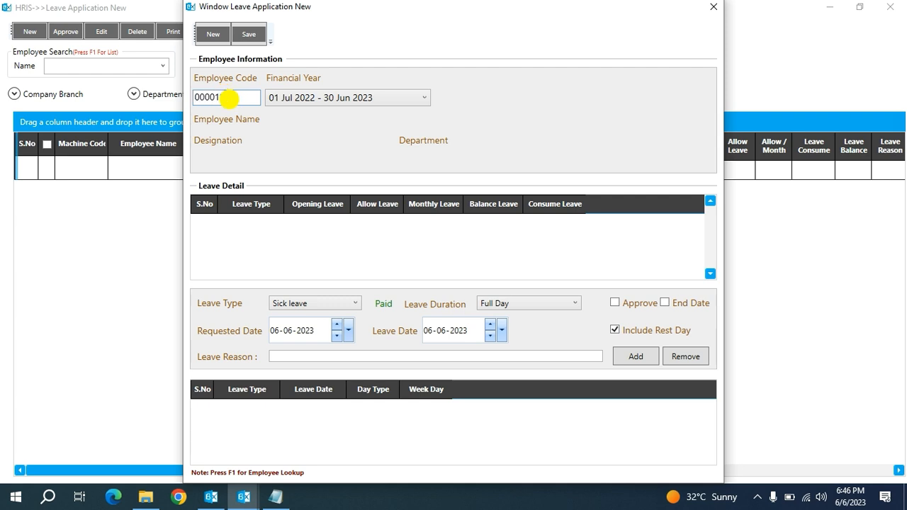
{"action": "key", "text": "Tab"}
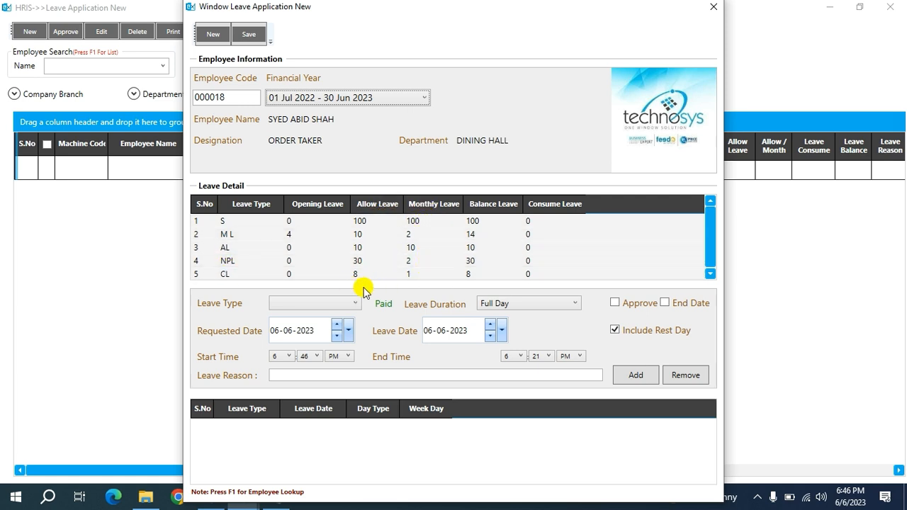
Set the leave type to Casual Leaves and the leave duration to Full Day.
{"action": "left_click", "coordinate": [341, 303]}
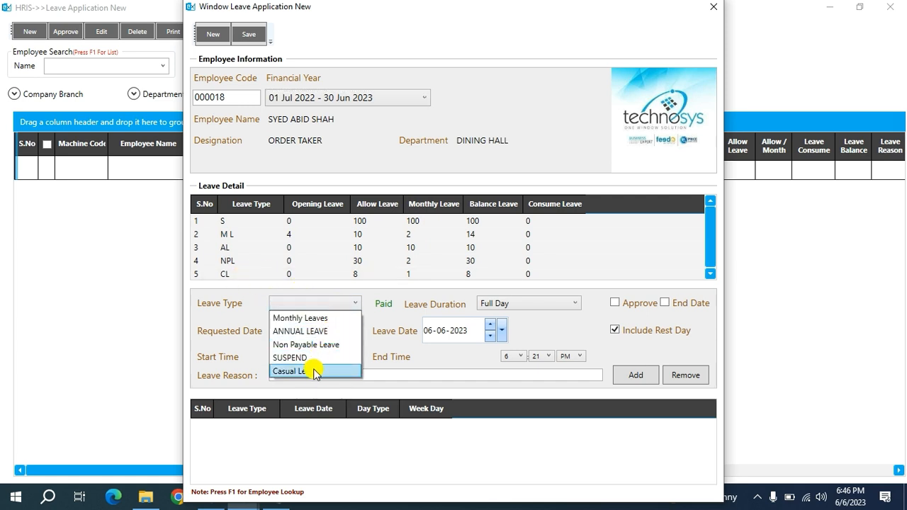
{"action": "left_click", "coordinate": [314, 371]}
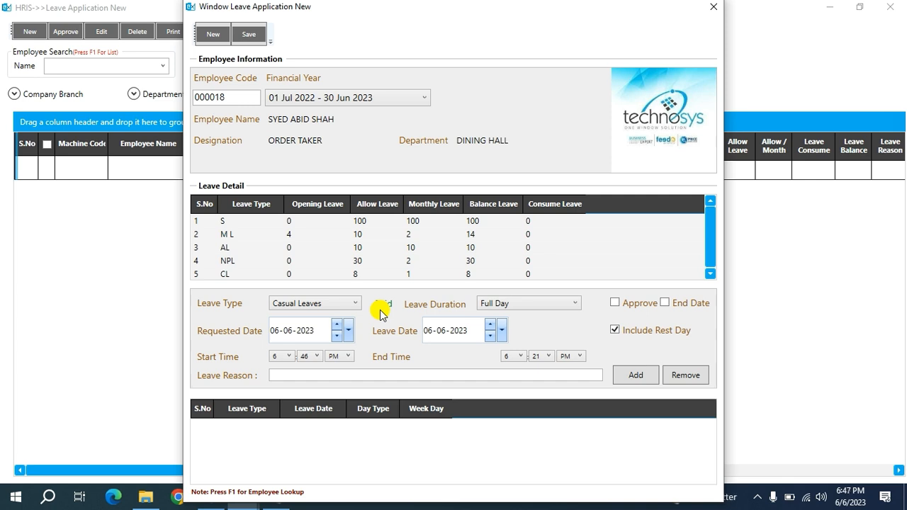
{"action": "left_click", "coordinate": [553, 303]}
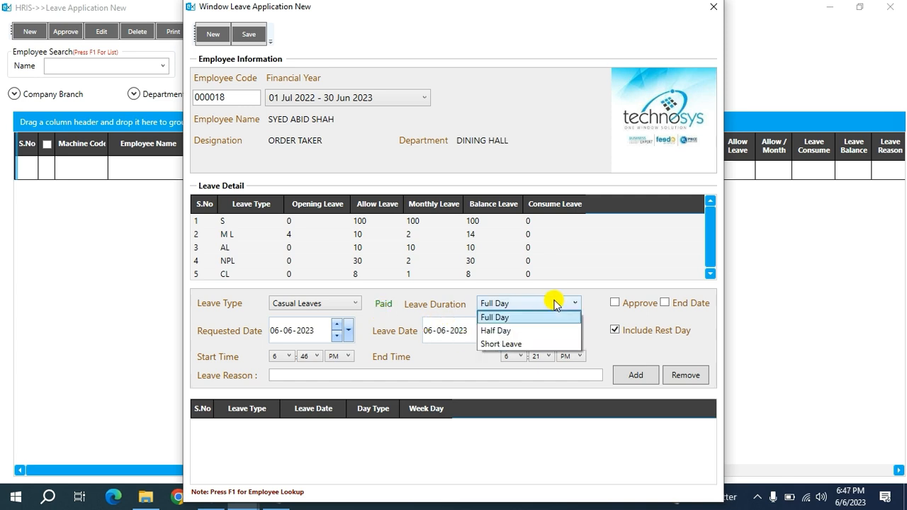
{"action": "left_click", "coordinate": [496, 317]}
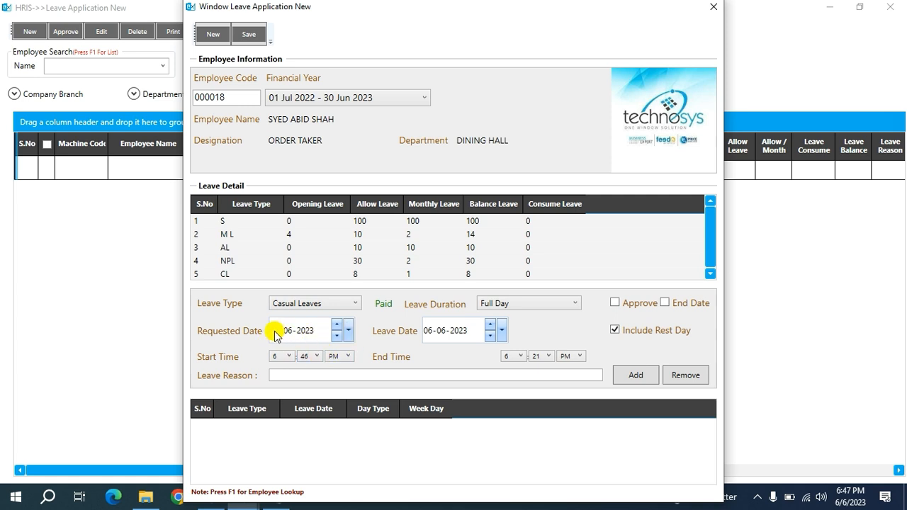
Set the leave date to 07-06-2023, enable the end date and set it to 09-06-2023, keeping rest days included.
{"action": "left_click", "coordinate": [502, 331]}
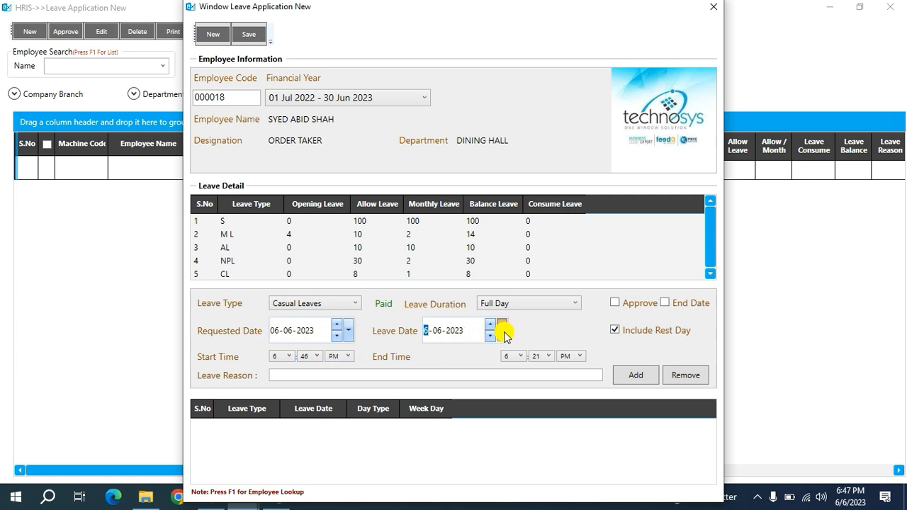
{"action": "left_click", "coordinate": [487, 395]}
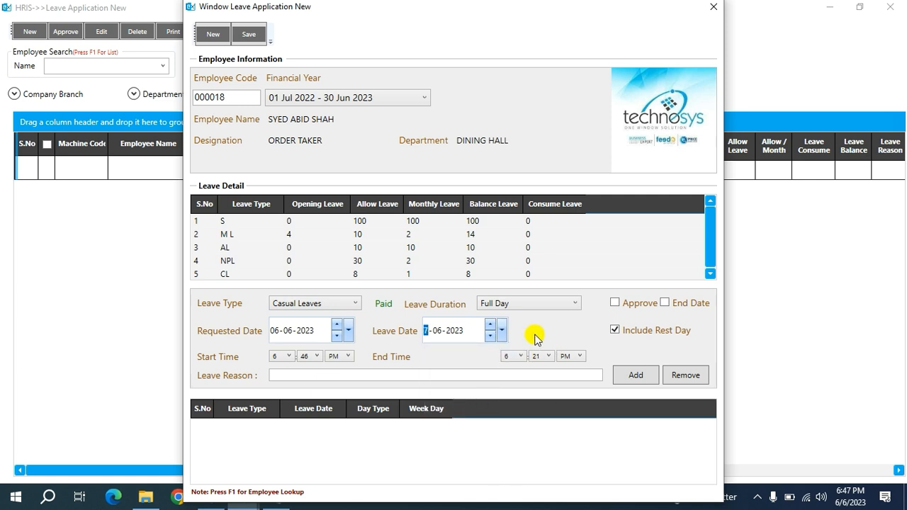
{"action": "left_click", "coordinate": [665, 303]}
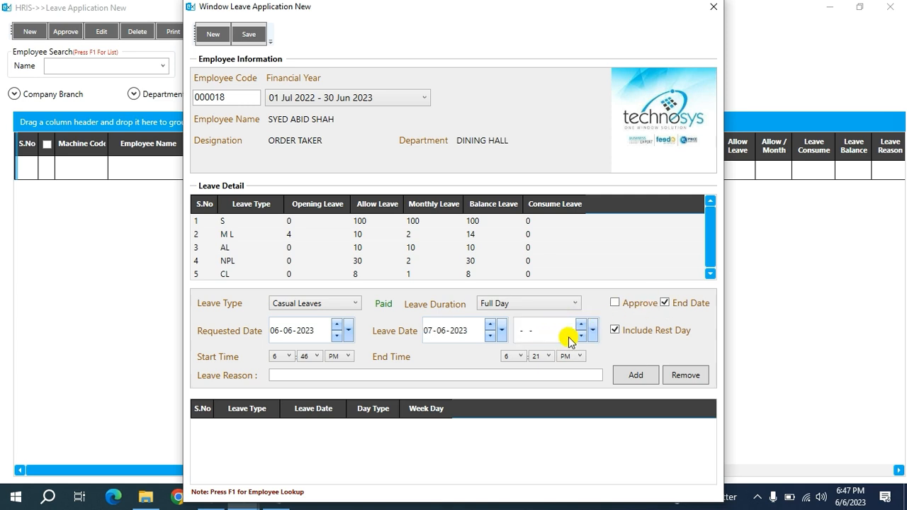
{"action": "left_click", "coordinate": [593, 333]}
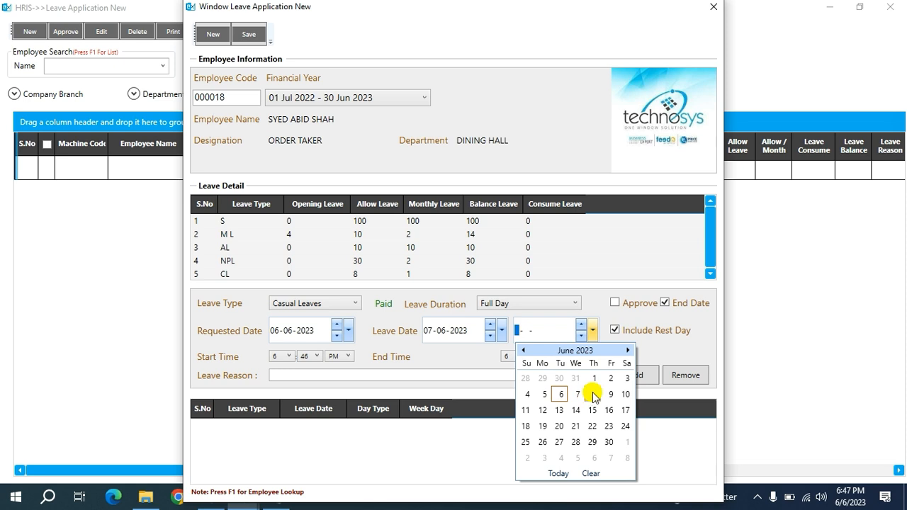
{"action": "left_click", "coordinate": [594, 394]}
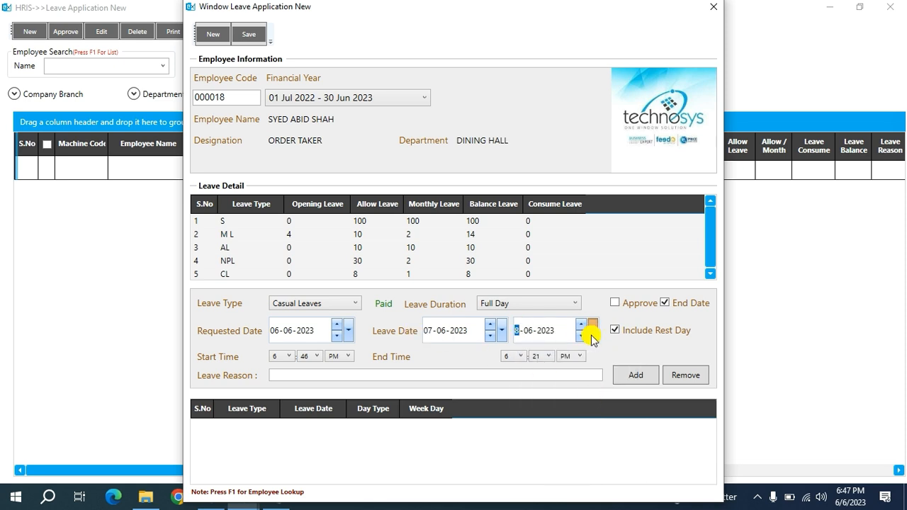
{"action": "left_click", "coordinate": [593, 337]}
{"action": "left_click", "coordinate": [608, 396]}
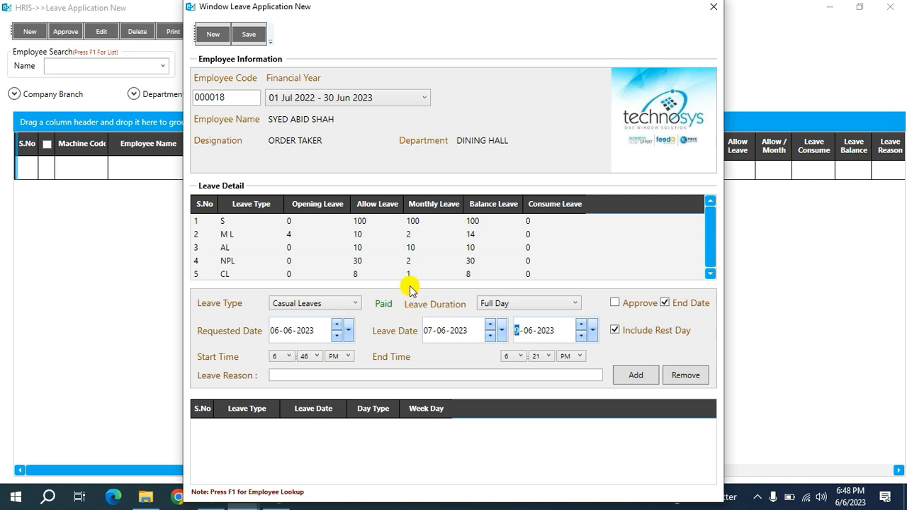
{"action": "left_click", "coordinate": [615, 330]}
{"action": "left_click", "coordinate": [617, 337]}
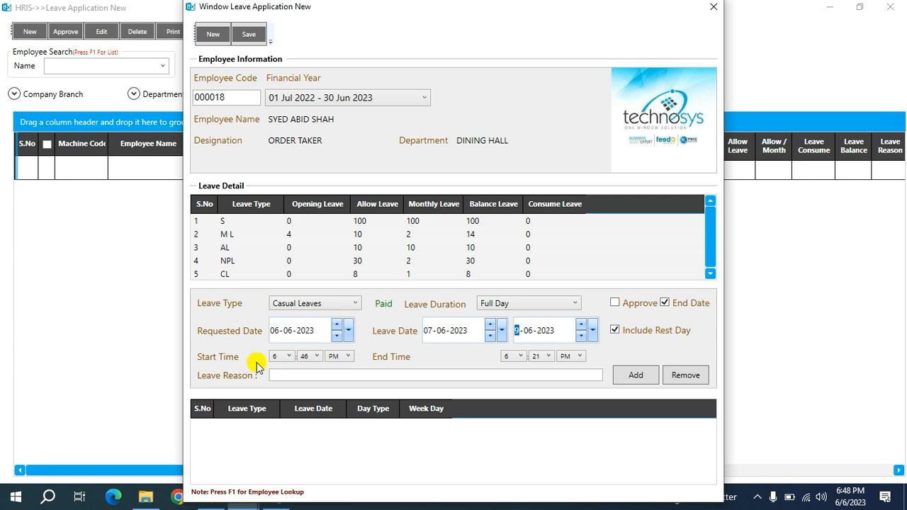
Enter the leave reason "Due to some important work" and try to add the casual leave days to the application.
{"action": "left_click", "coordinate": [410, 374]}
{"action": "type", "text": "Due to some important work"}
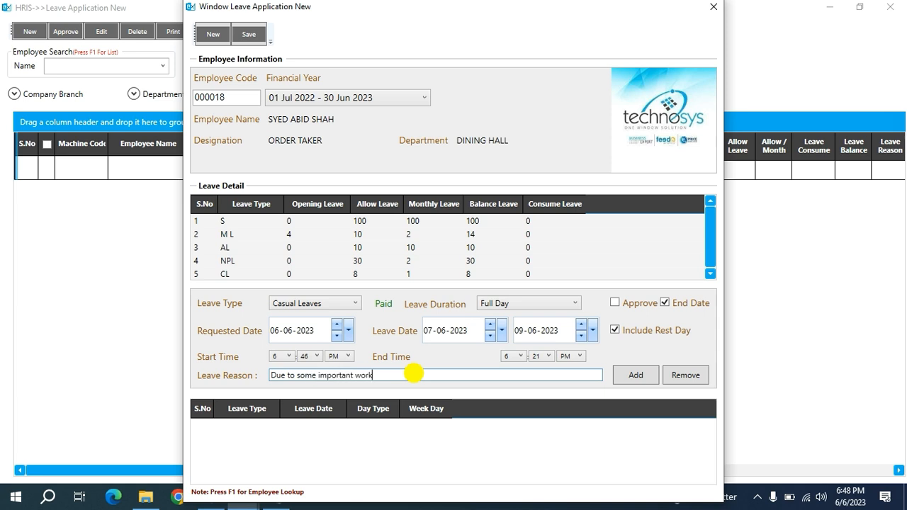
{"action": "left_click", "coordinate": [631, 377]}
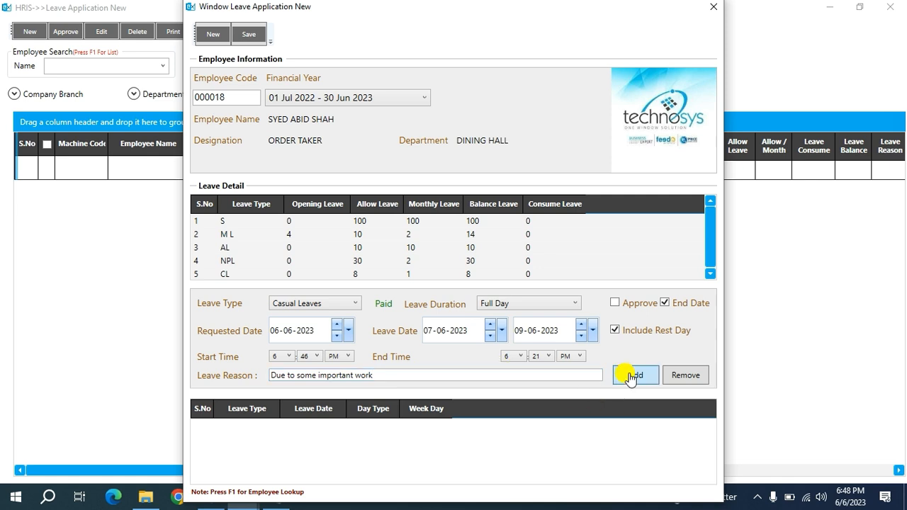
{"action": "left_click", "coordinate": [631, 377]}
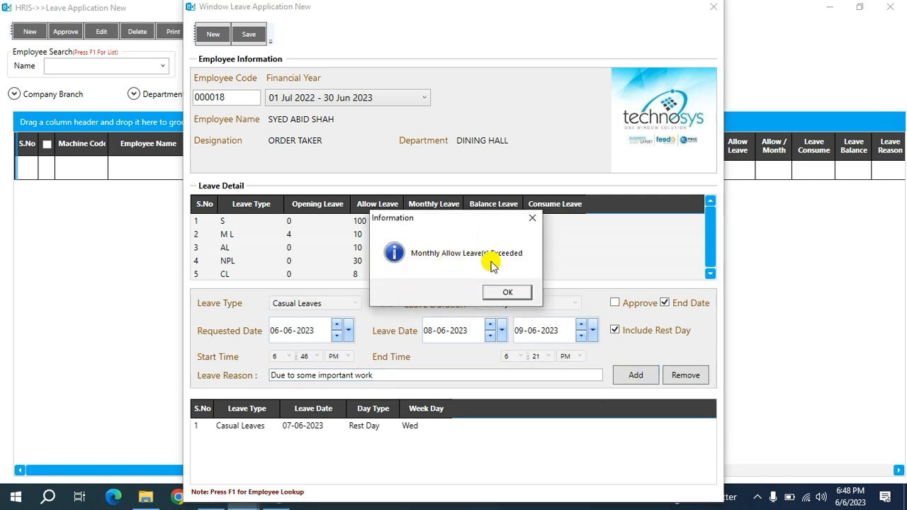
{"action": "left_click_drag", "start_coordinate": [486, 229], "coordinate": [484, 341]}
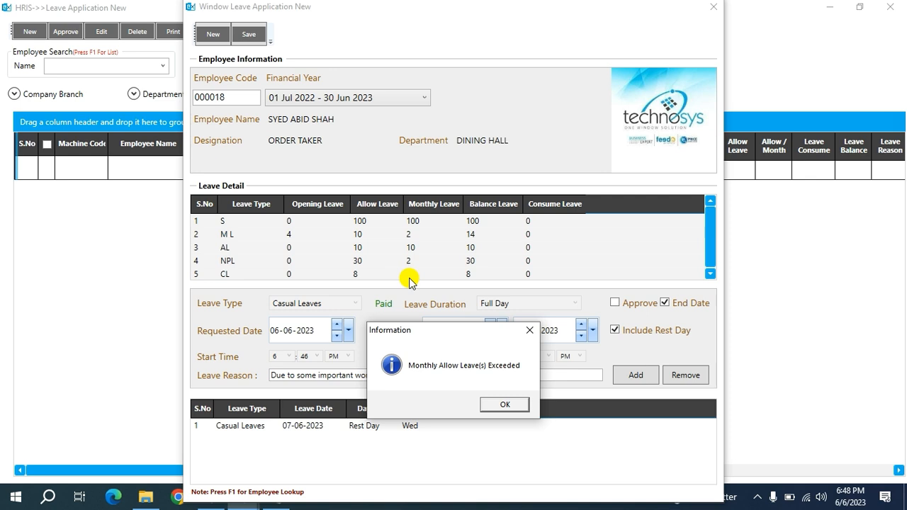
{"action": "left_click", "coordinate": [502, 405]}
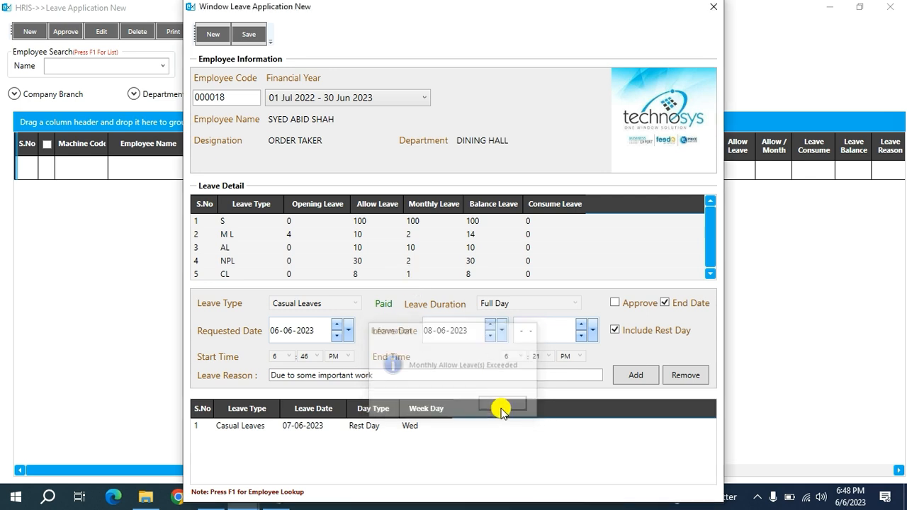
Remove the casual leave row from the application and change the leave type to ANNUAL LEAVE.
{"action": "left_click", "coordinate": [440, 429]}
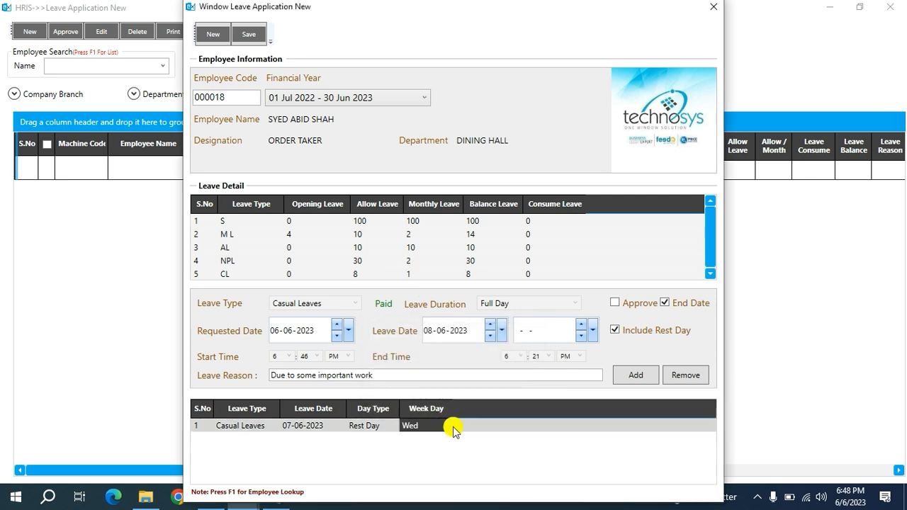
{"action": "left_click", "coordinate": [697, 379]}
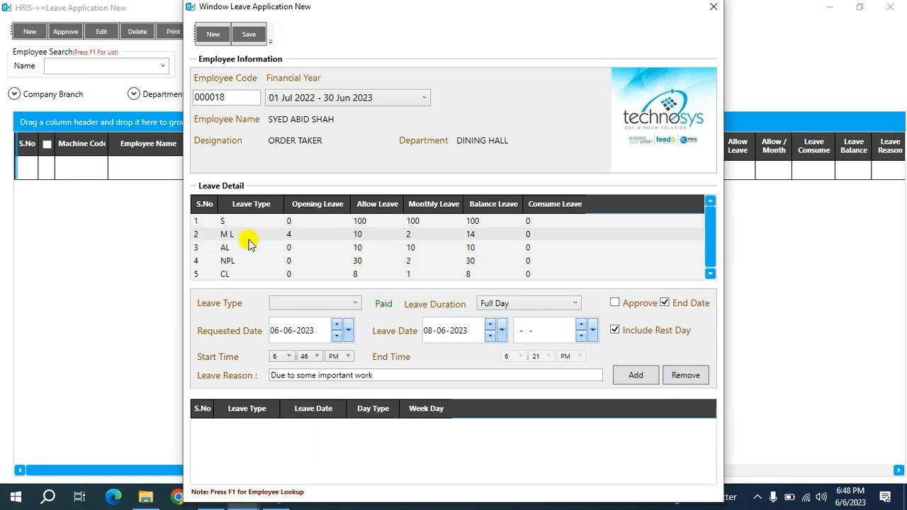
{"action": "left_click", "coordinate": [355, 303]}
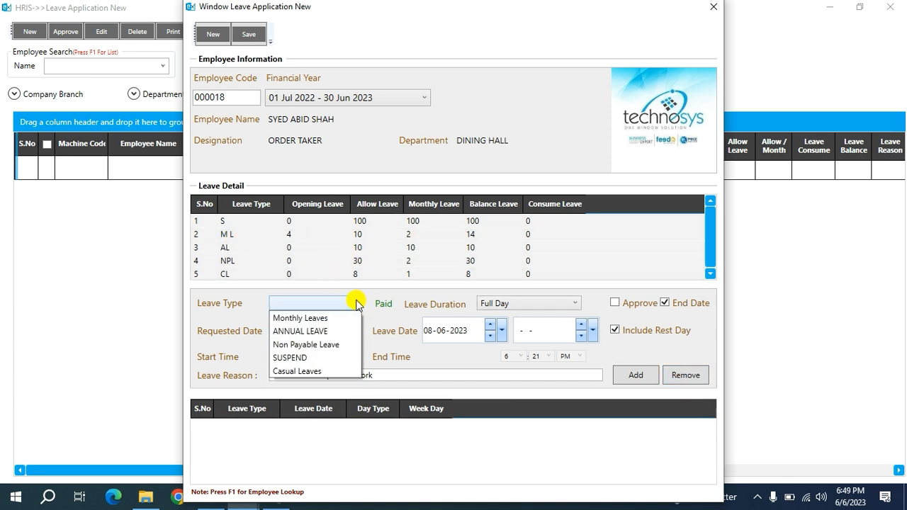
{"action": "left_click", "coordinate": [305, 331]}
Set the leave period from 07-06-2023 to 10-06-2023 and add the annual leave days to the application.
{"action": "left_click", "coordinate": [490, 335]}
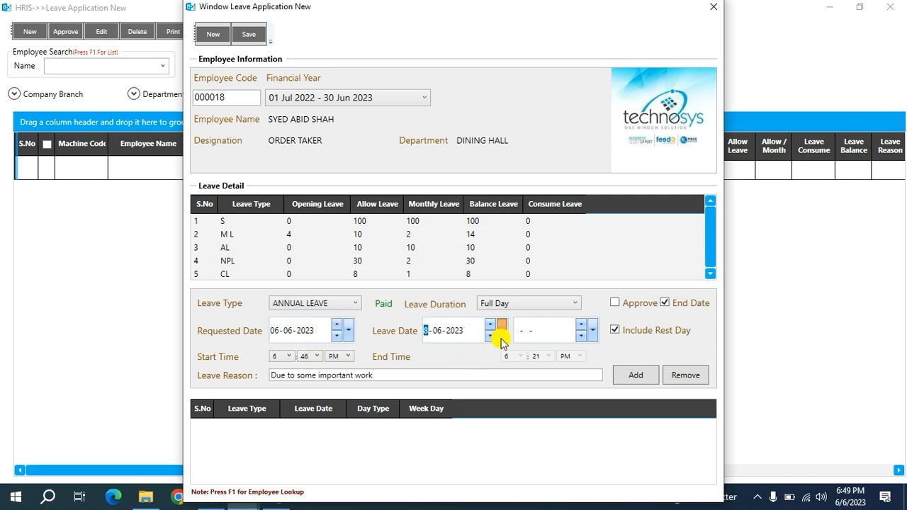
{"action": "left_click", "coordinate": [501, 338]}
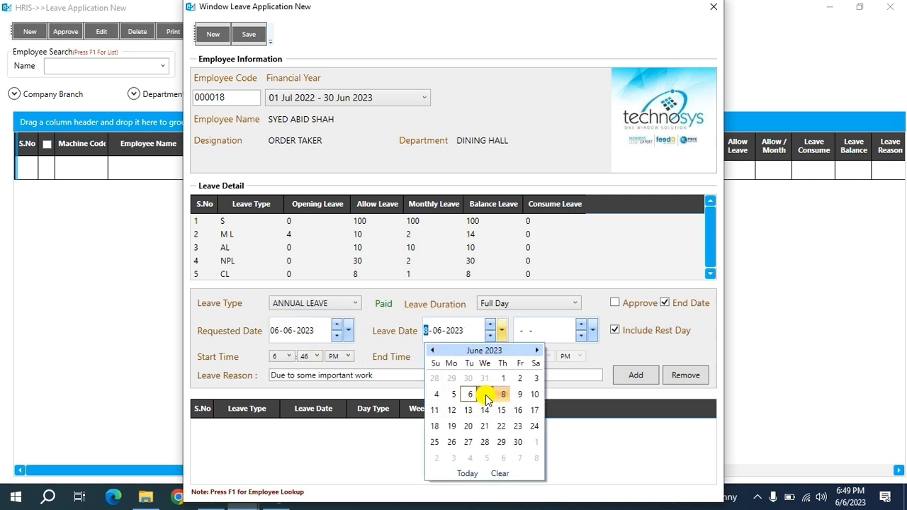
{"action": "left_click", "coordinate": [486, 395]}
{"action": "left_click", "coordinate": [593, 333]}
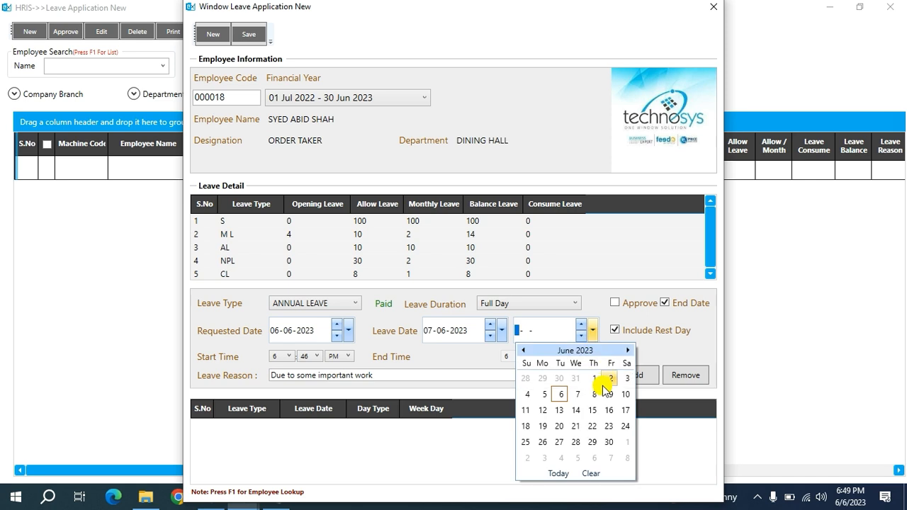
{"action": "left_click", "coordinate": [625, 397]}
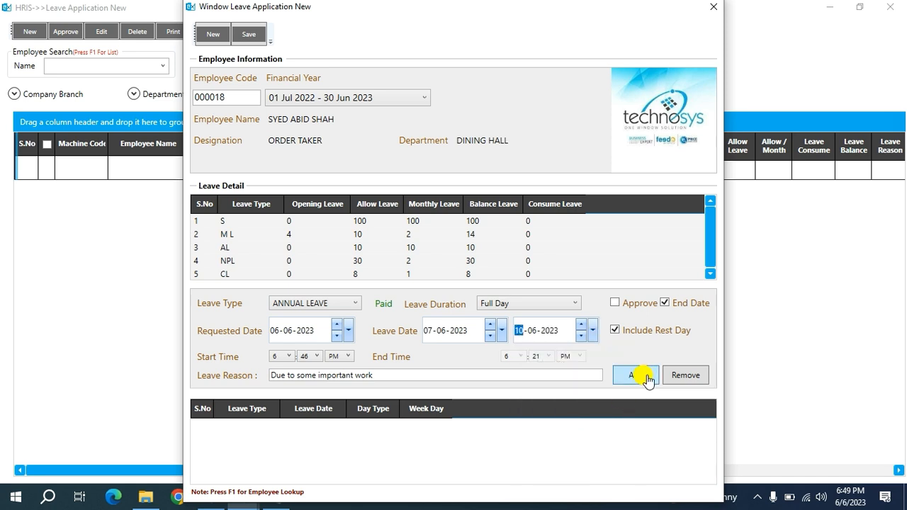
{"action": "left_click", "coordinate": [636, 376]}
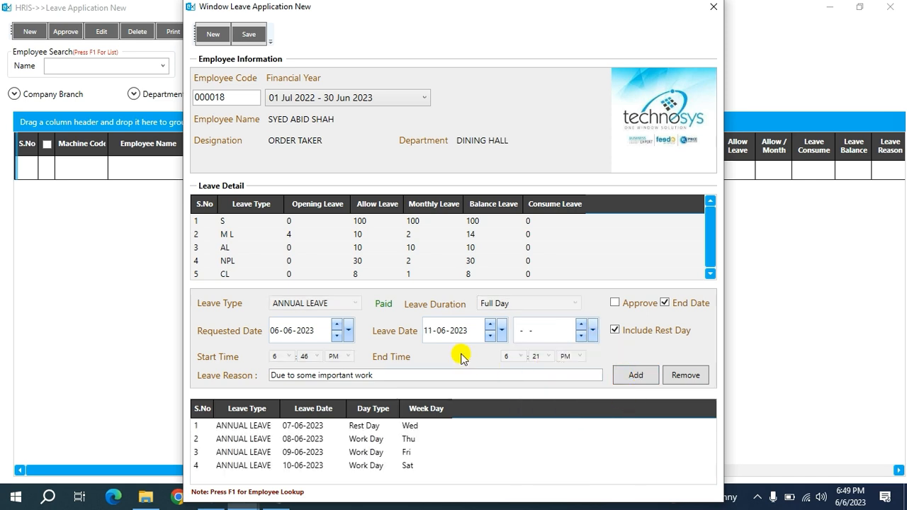
{"action": "type", "text": "11"}
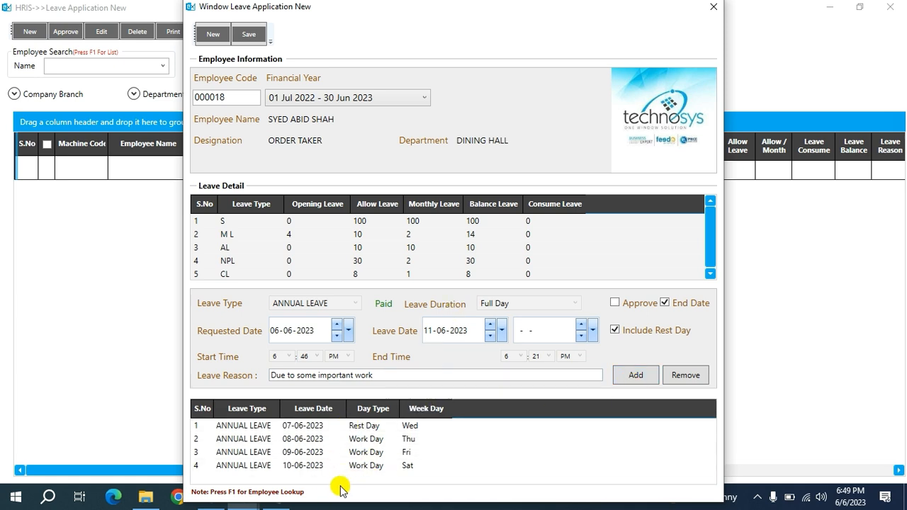
Save the leave application without printing the report, and select its record in the leave application list.
{"action": "left_click", "coordinate": [248, 35]}
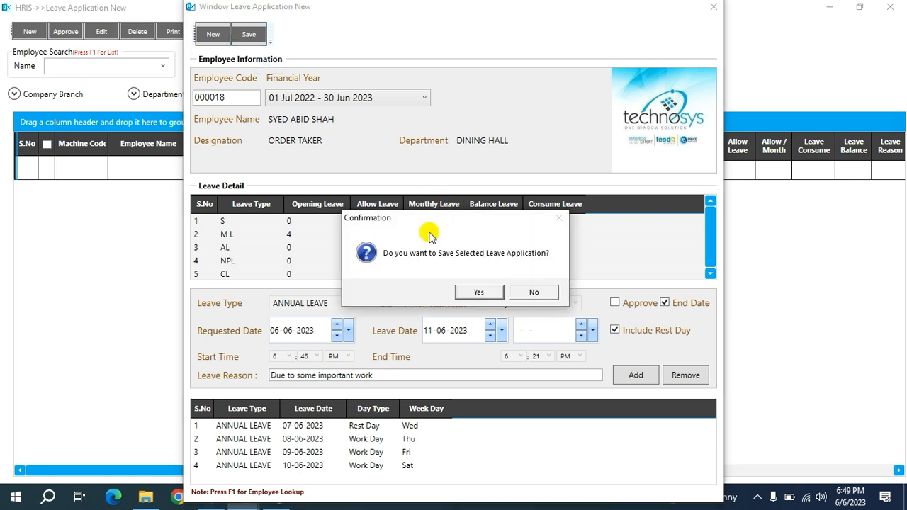
{"action": "left_click", "coordinate": [477, 291]}
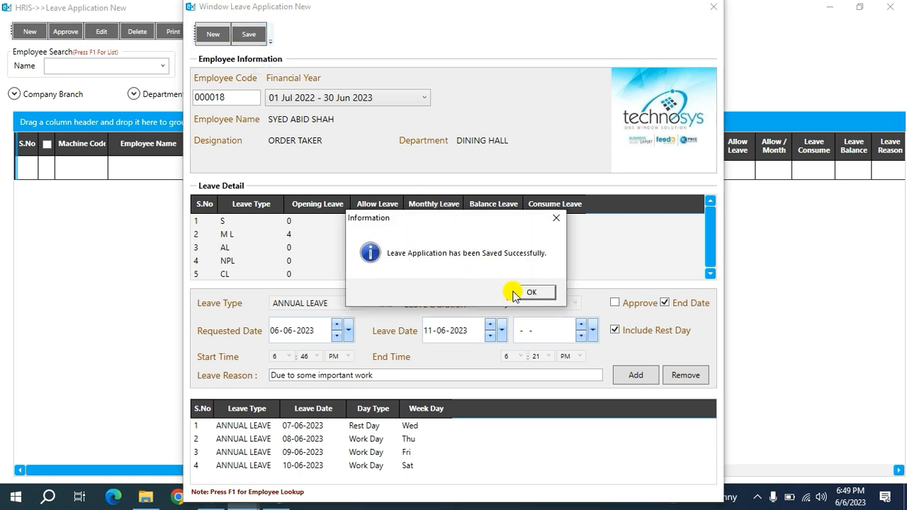
{"action": "left_click", "coordinate": [515, 294]}
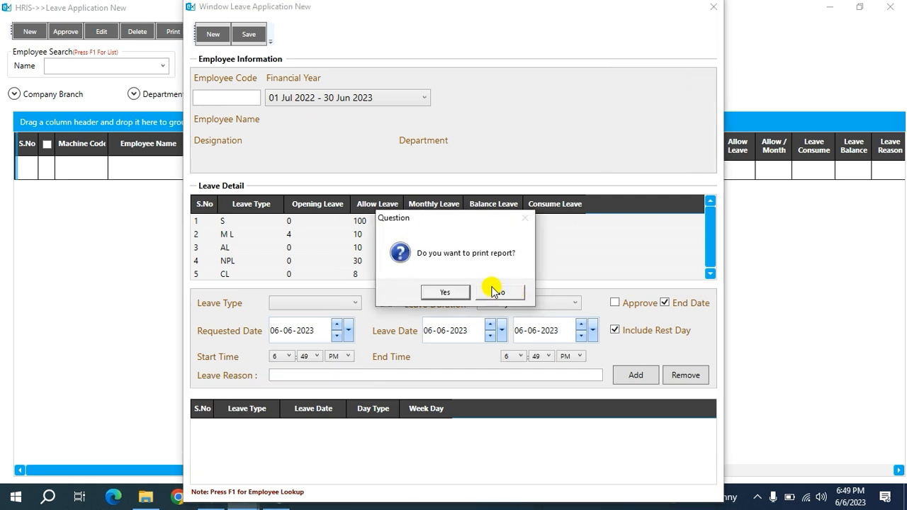
{"action": "left_click", "coordinate": [492, 293]}
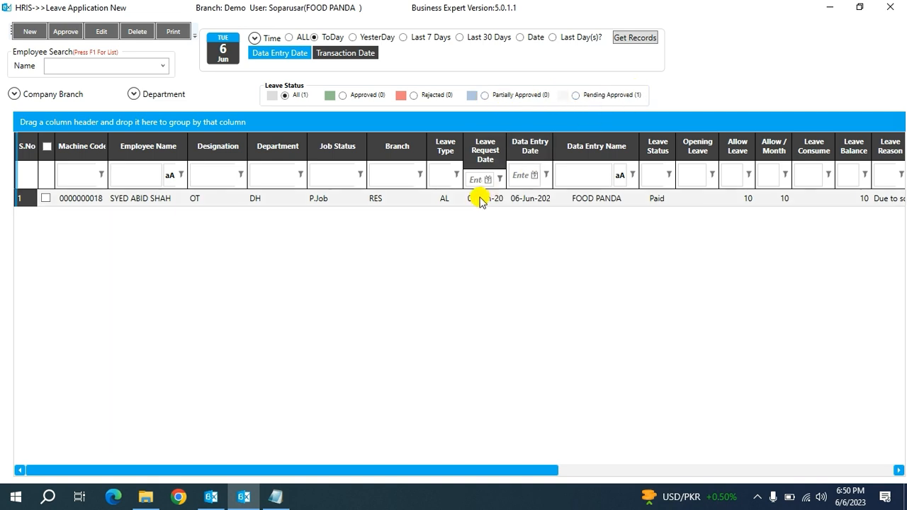
{"action": "left_click", "coordinate": [289, 203]}
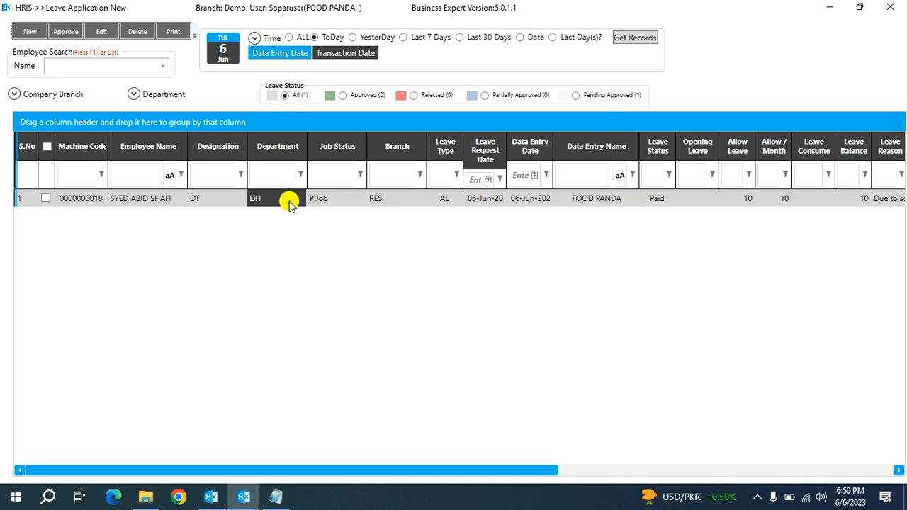
Open the employee's annual leave application for approval and reject the leave day of 10-06-2023.
{"action": "left_click", "coordinate": [45, 200]}
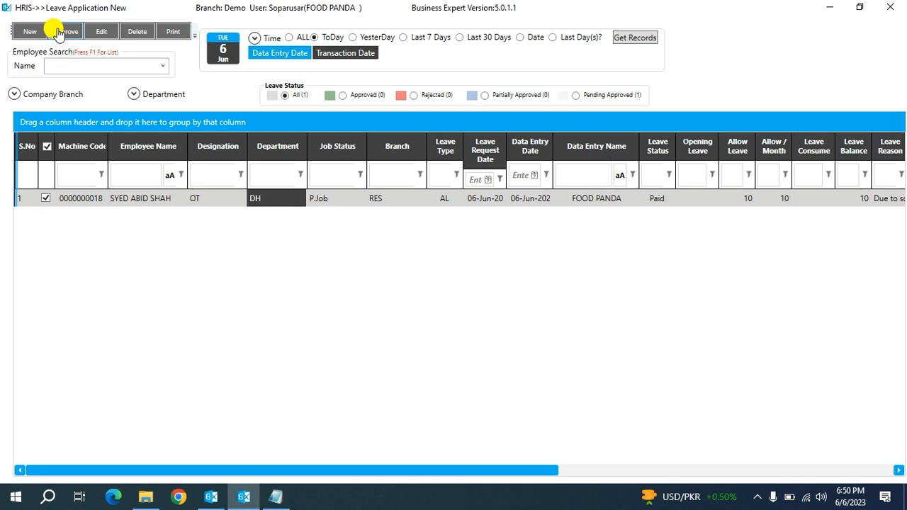
{"action": "left_click", "coordinate": [59, 33]}
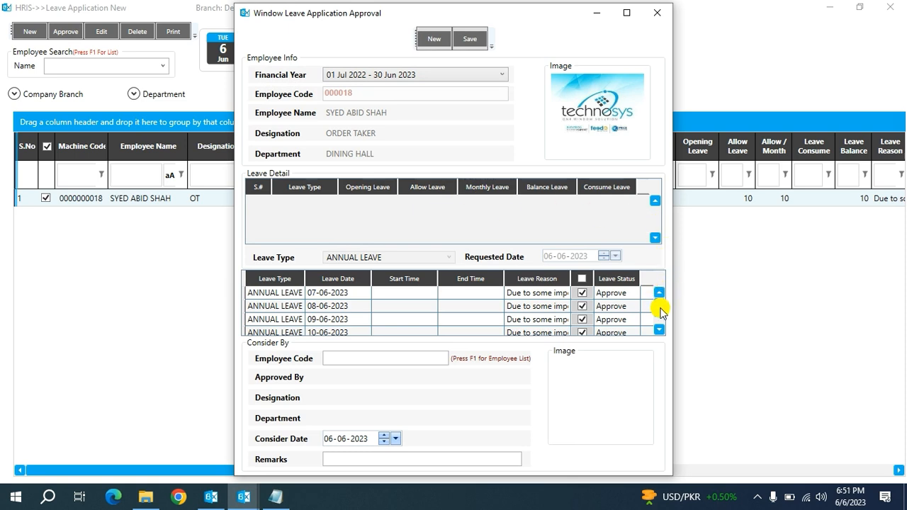
{"action": "left_click_drag", "start_coordinate": [660, 309], "coordinate": [660, 325]}
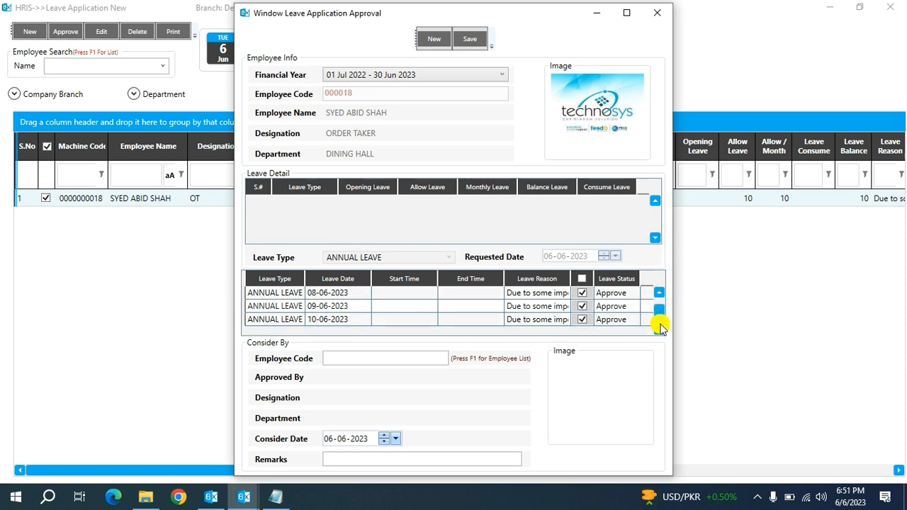
{"action": "left_click", "coordinate": [582, 320]}
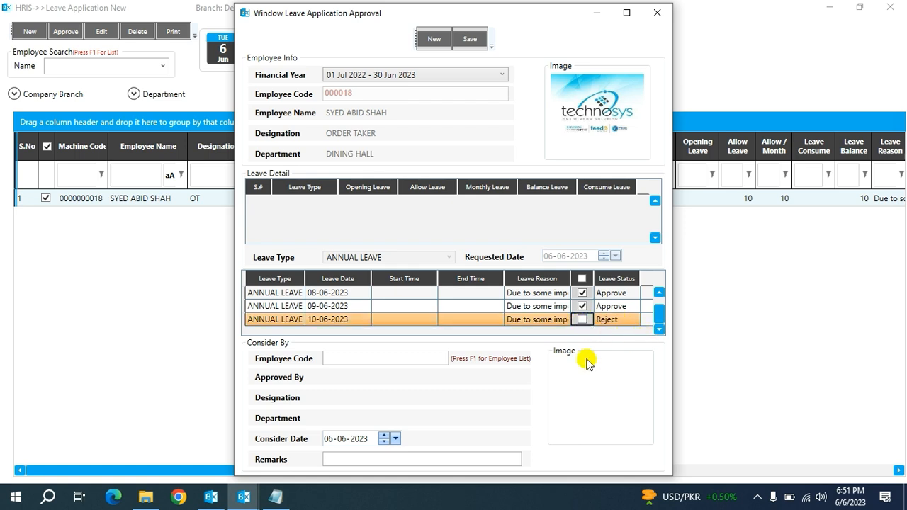
Enter the approver's employee code for the leave application and set the consider date to 06-06-2023.
{"action": "left_click", "coordinate": [383, 359]}
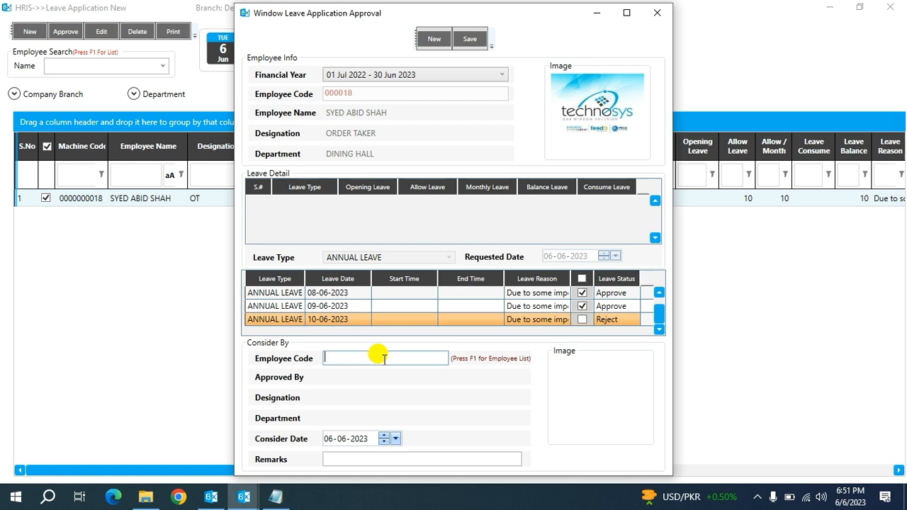
{"action": "type", "text": "000506"}
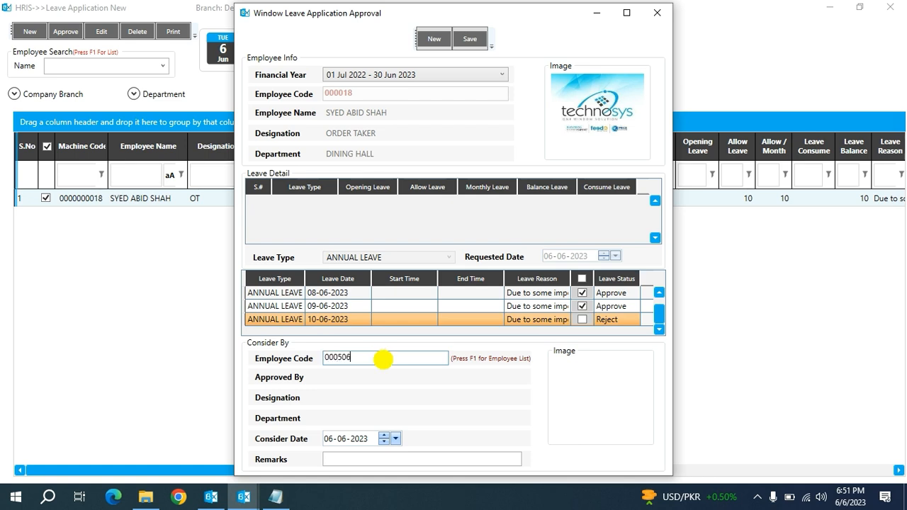
{"action": "key", "text": "Return"}
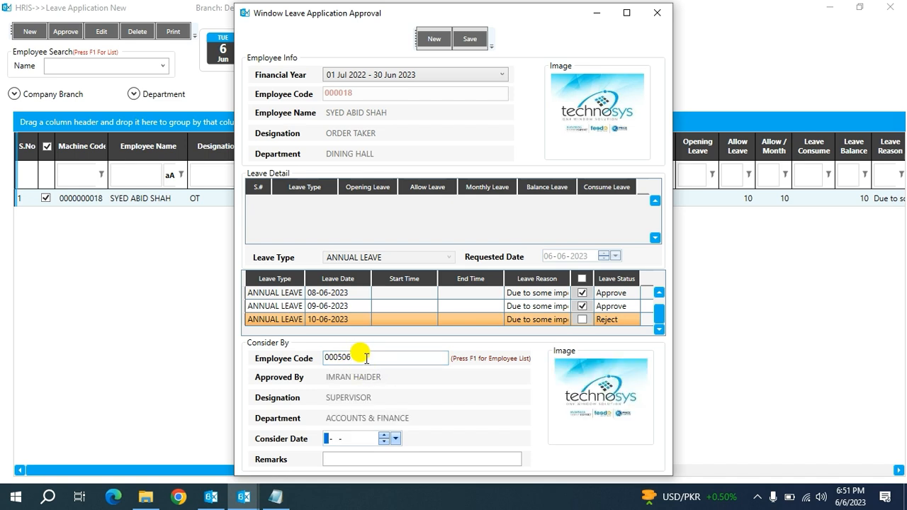
{"action": "left_click", "coordinate": [396, 439]}
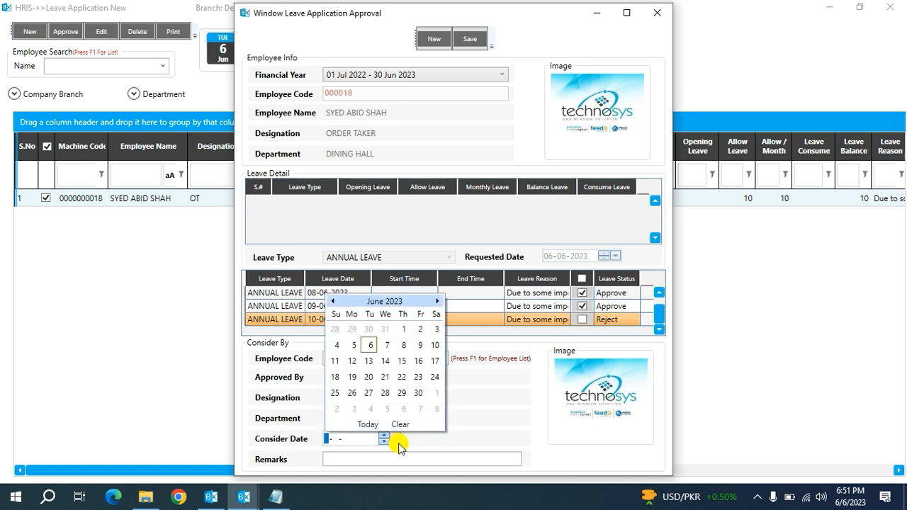
{"action": "left_click", "coordinate": [368, 346]}
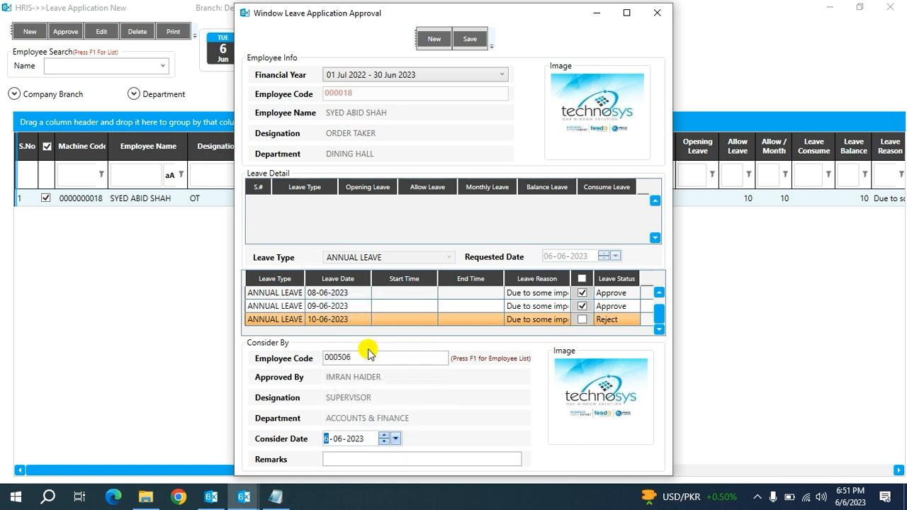
Save the leave approval with the remarks left blank, and close the approval message.
{"action": "left_click", "coordinate": [339, 459]}
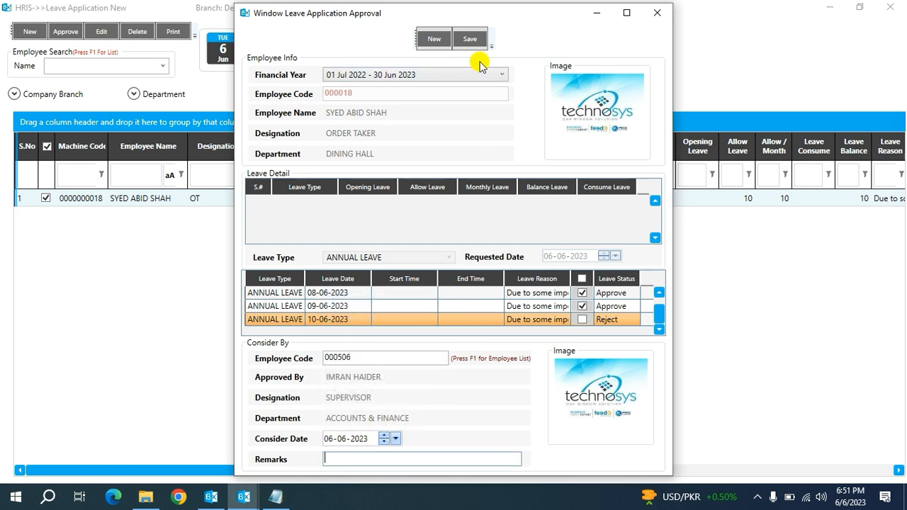
{"action": "left_click", "coordinate": [471, 41]}
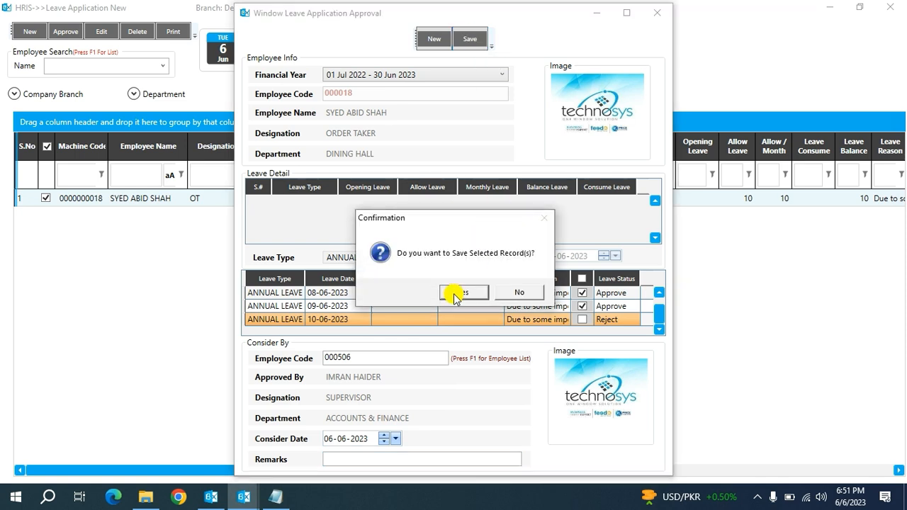
{"action": "left_click", "coordinate": [454, 295]}
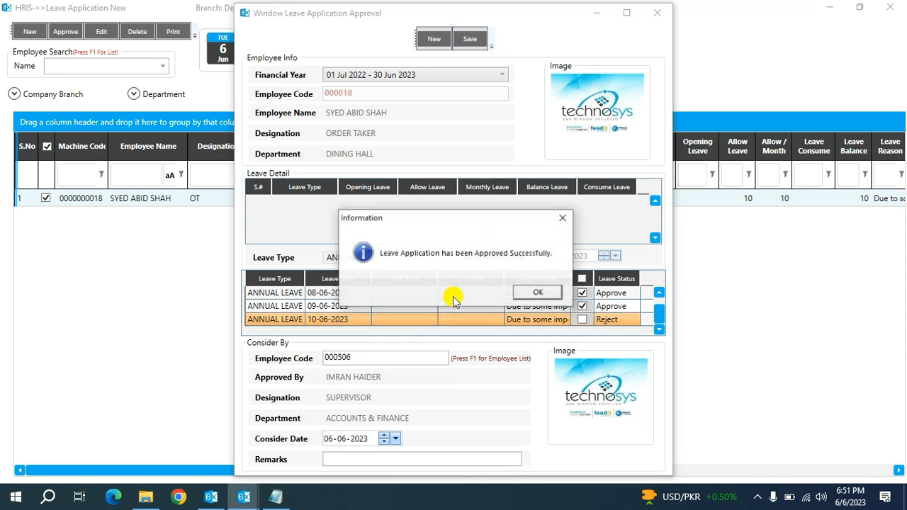
{"action": "left_click", "coordinate": [534, 294]}
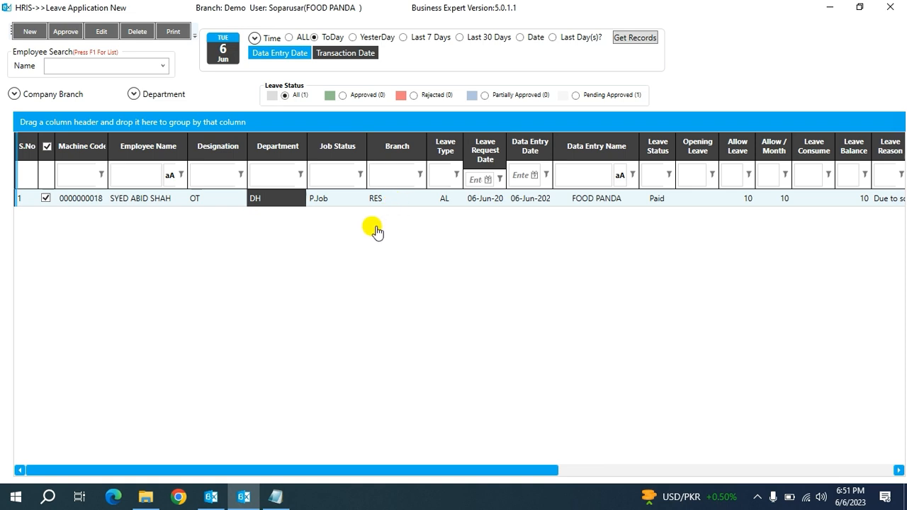
Review the processed leave record's status in the application list and look at the employee name search list.
{"action": "left_click", "coordinate": [319, 202]}
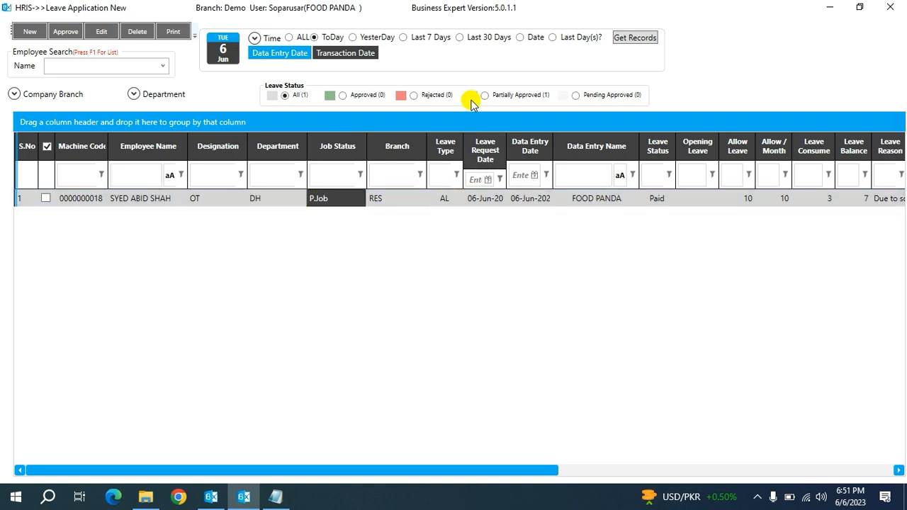
{"action": "left_click", "coordinate": [417, 204]}
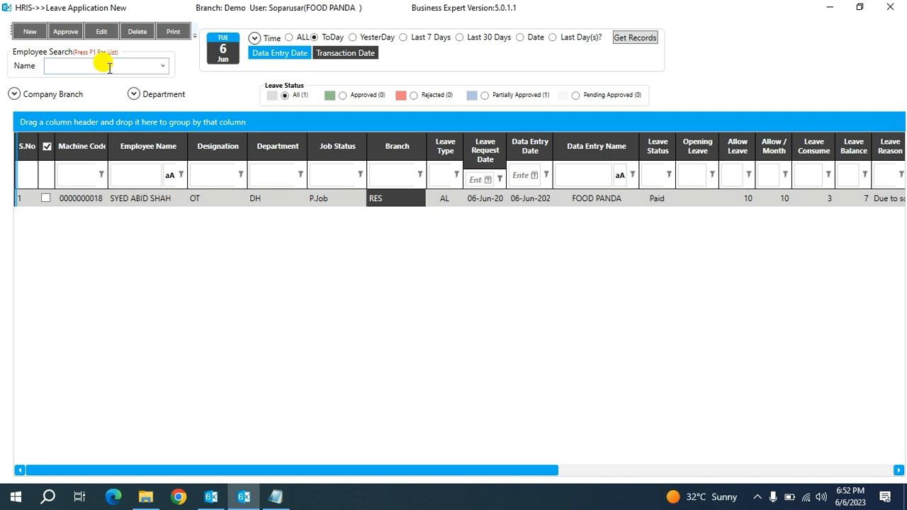
{"action": "left_click", "coordinate": [161, 67]}
{"action": "scroll", "coordinate": [210, 209], "scroll_direction": "up", "scroll_amount": 3}
{"action": "left_click", "coordinate": [233, 276]}
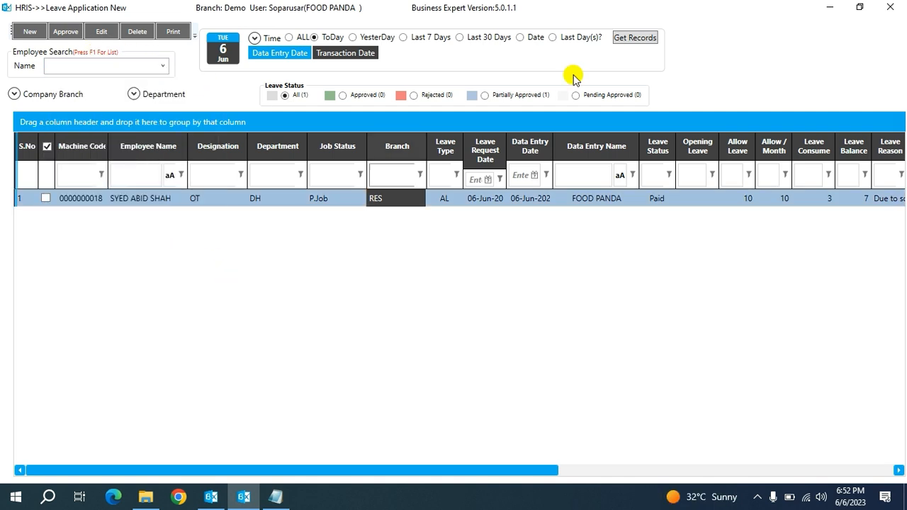